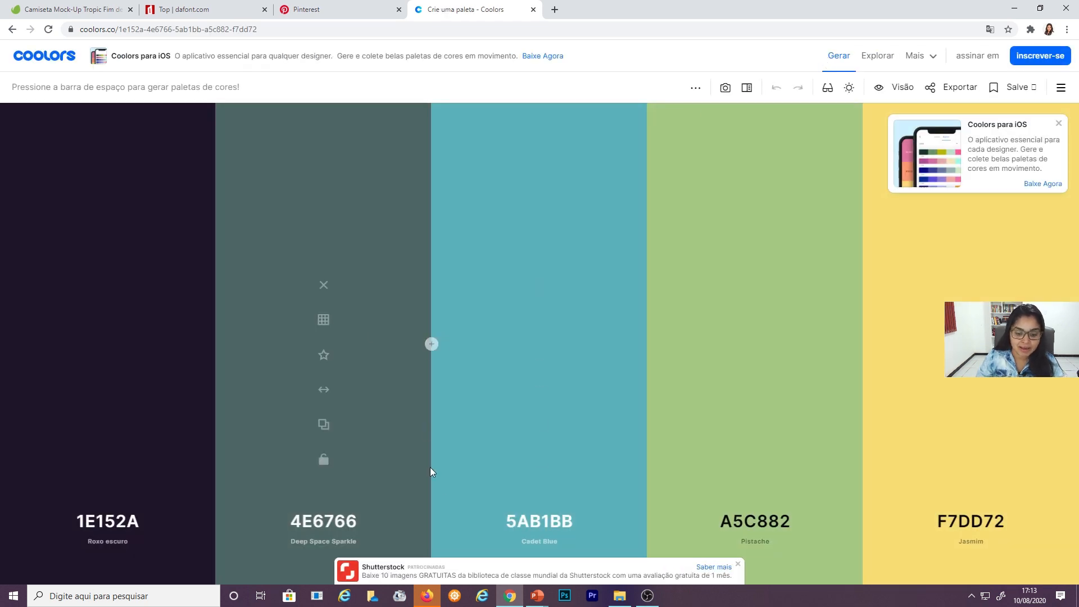
Switch to the AULA-01 presentation in PowerPoint and open slide 1 with the powerslide logo.
left_click(618, 597)
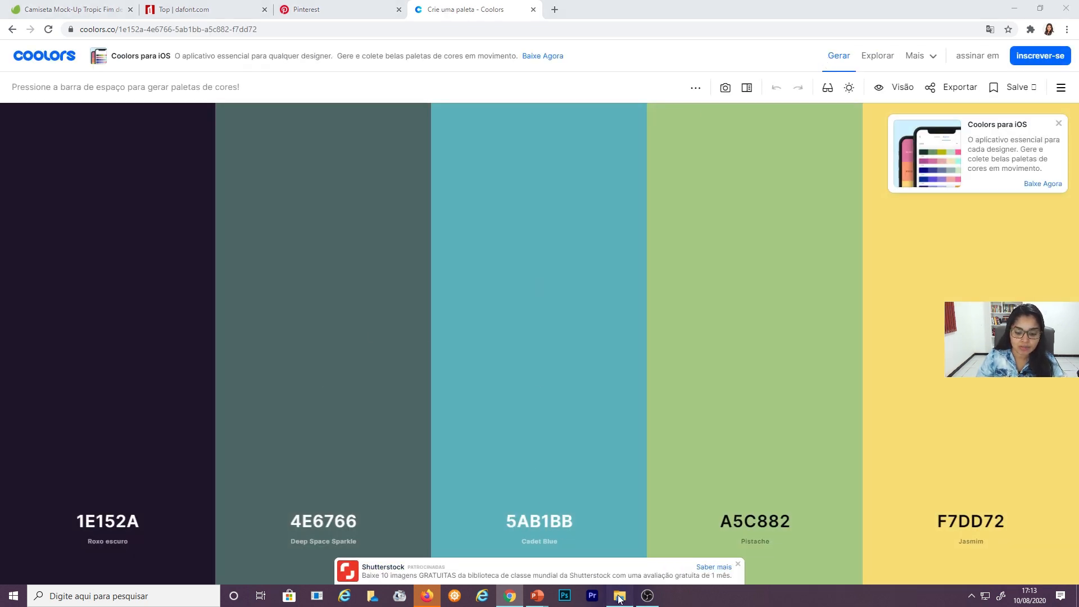
left_click(509, 596)
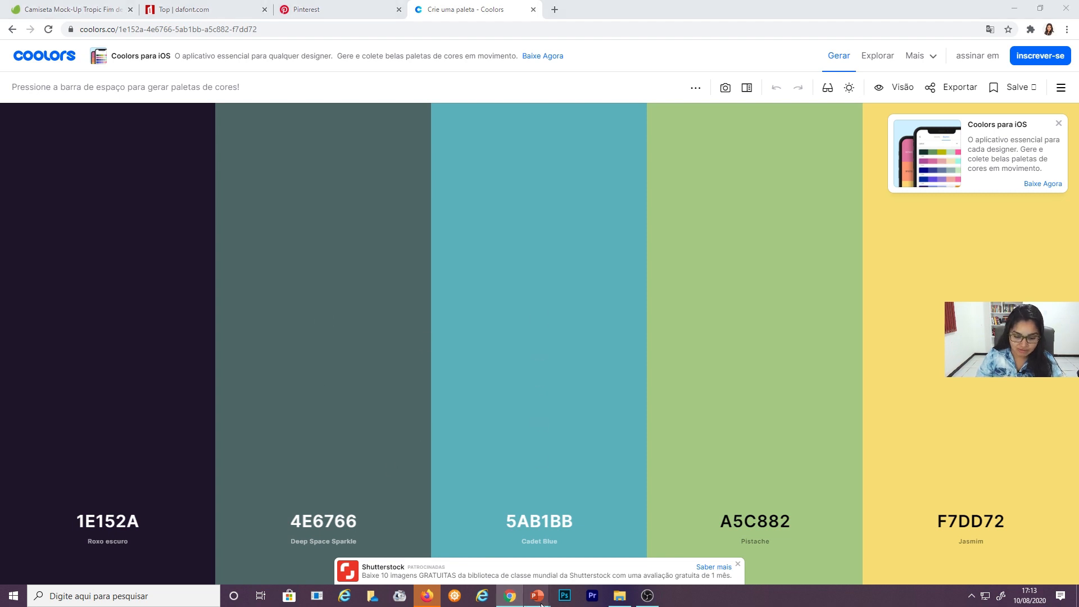
mouse_move(535, 597)
left_click(453, 548)
scroll(189, 234, "up", 6)
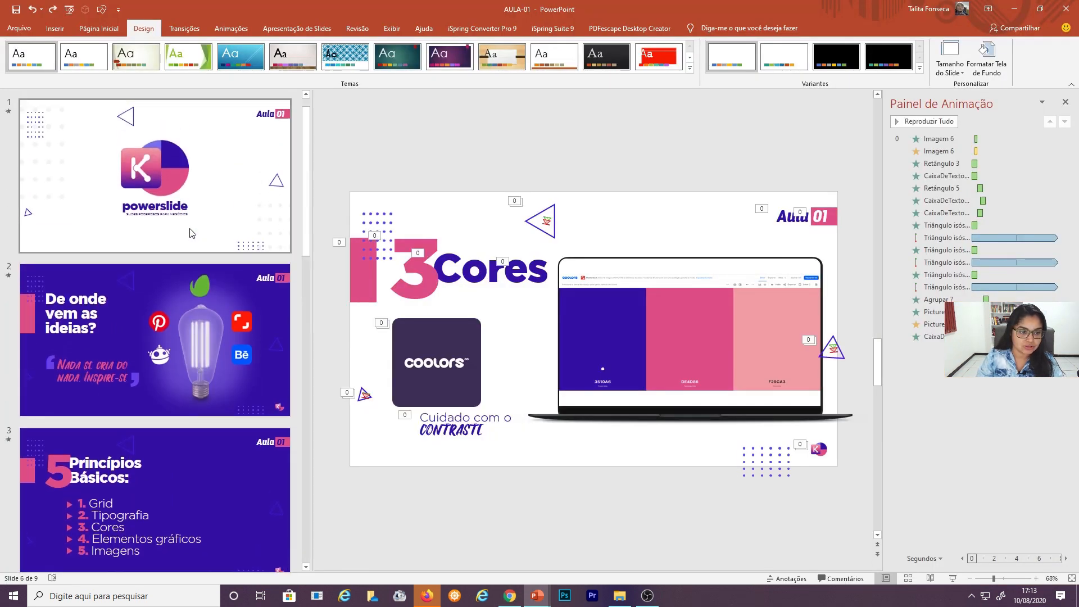
left_click(189, 202)
Try to fill the K logo picture on slide 1 with the dark blue sampled from it, and undo the fill.
left_click(479, 392)
left_click(608, 328)
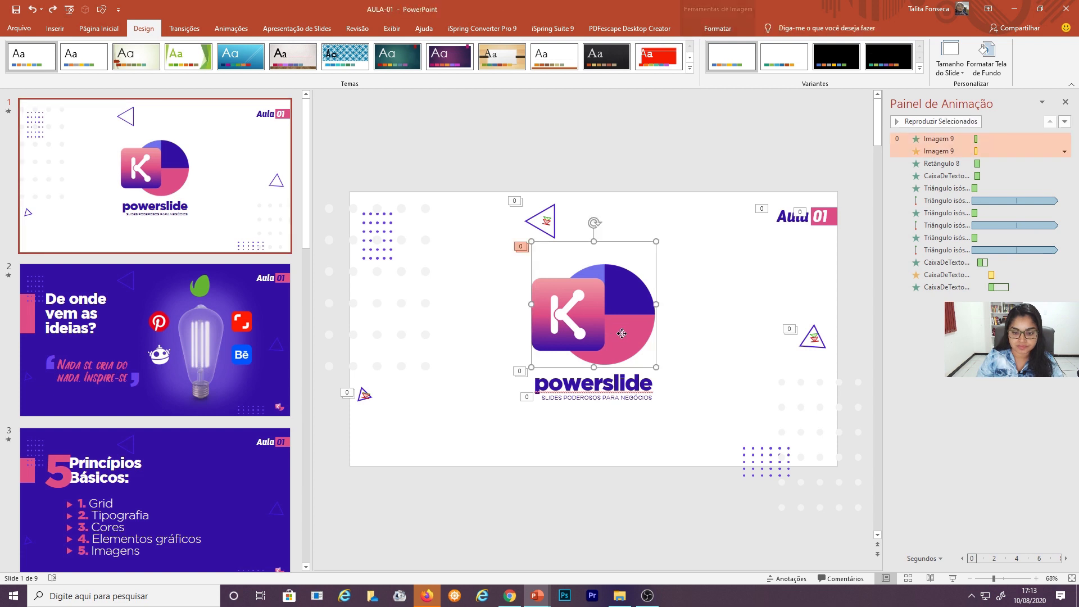
left_click(99, 28)
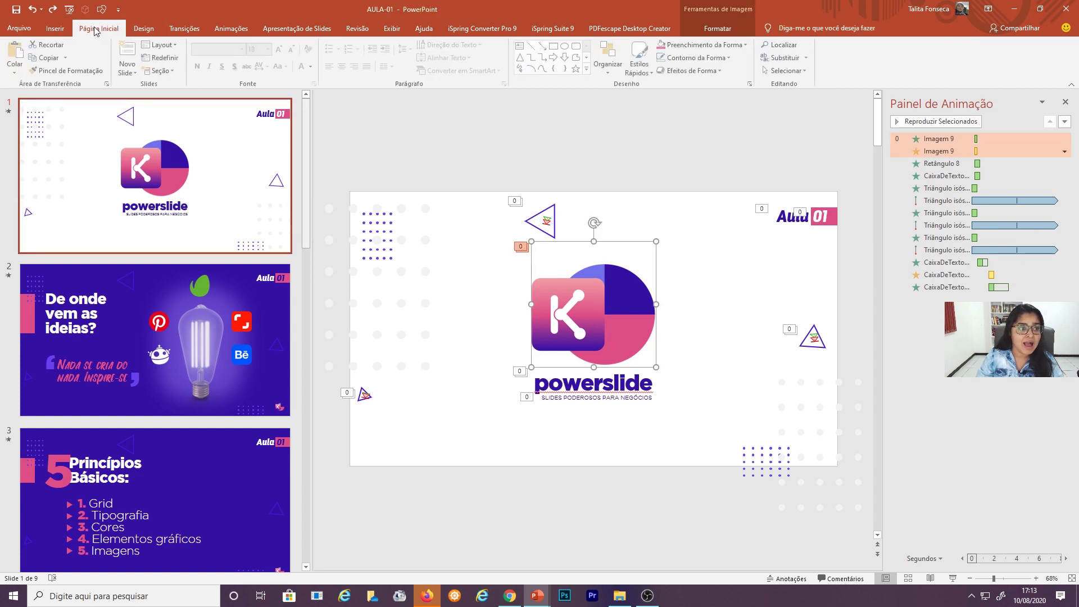
left_click(674, 45)
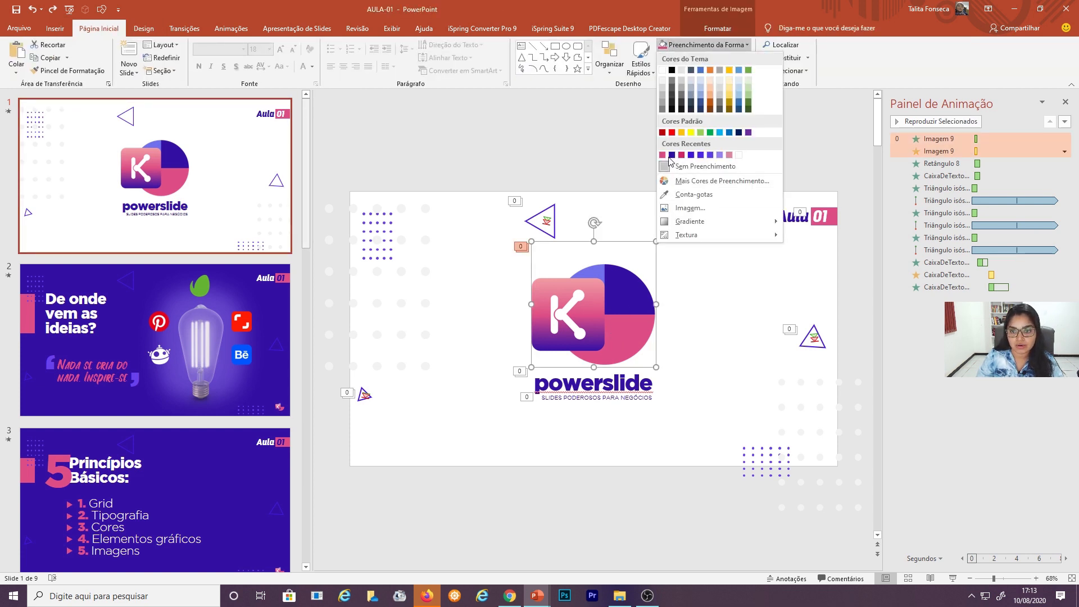
left_click(665, 195)
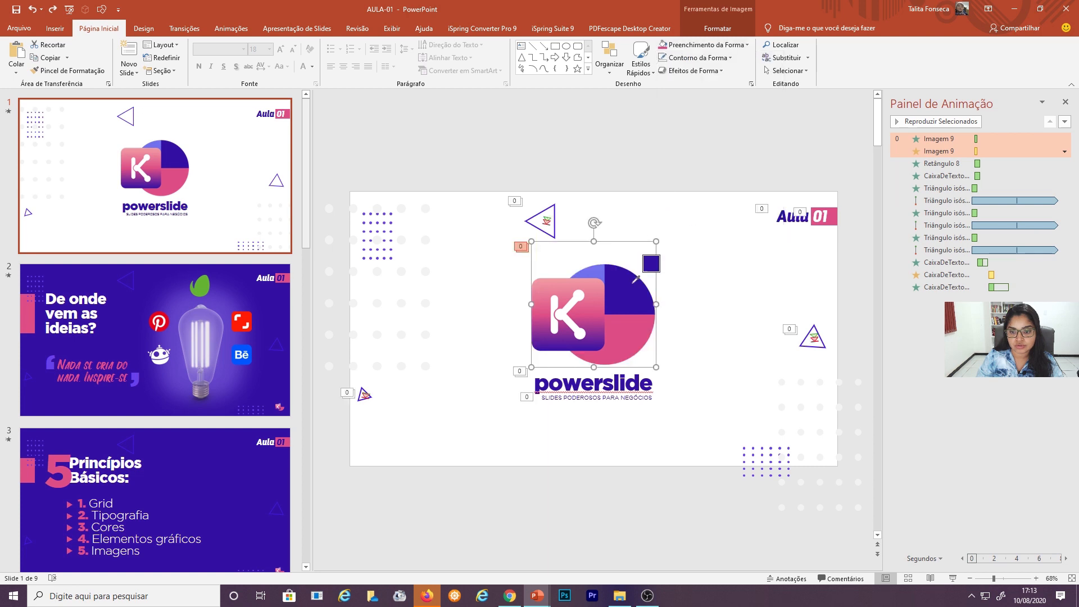
left_click(638, 281)
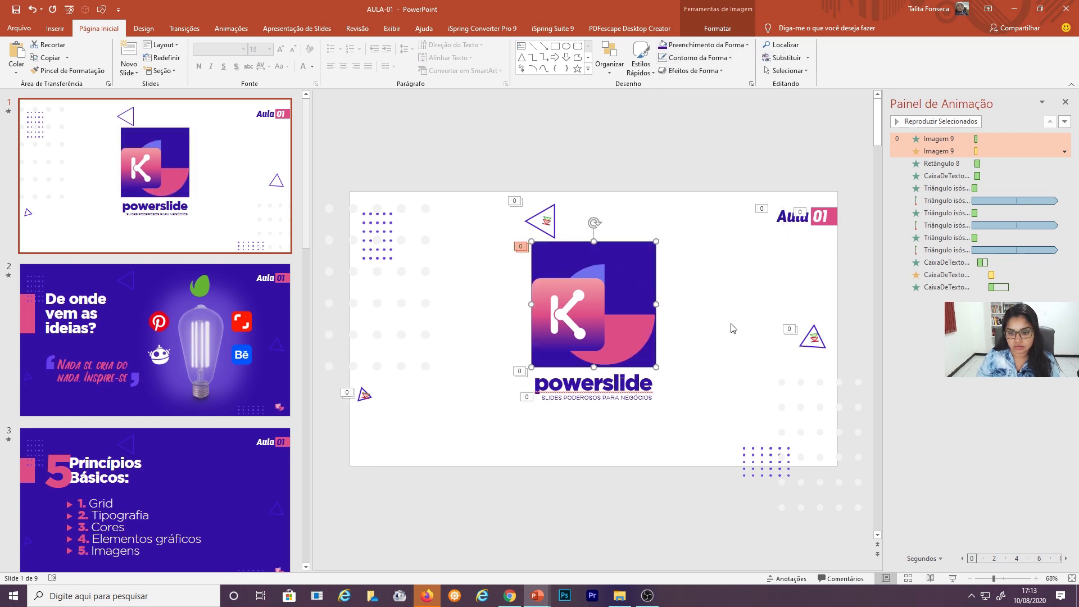
key("ctrl+z")
Look up the RGB values of the dark blue used for the "powerslide" text on slide 1, leaving the colour settings without changes.
left_click(607, 384)
left_click(311, 66)
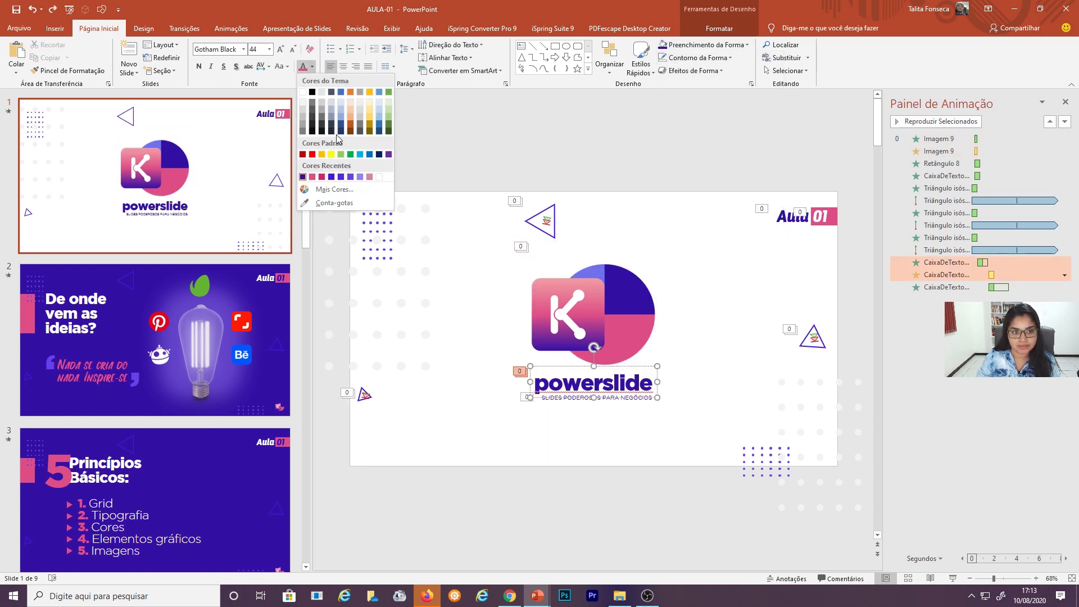
left_click(303, 177)
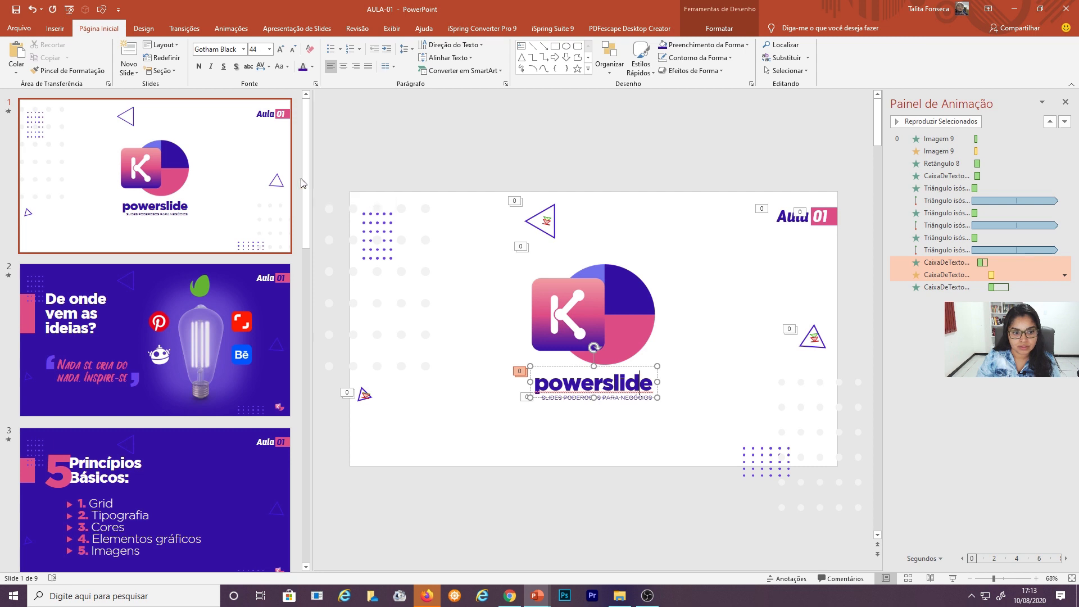
left_click(311, 66)
left_click(333, 190)
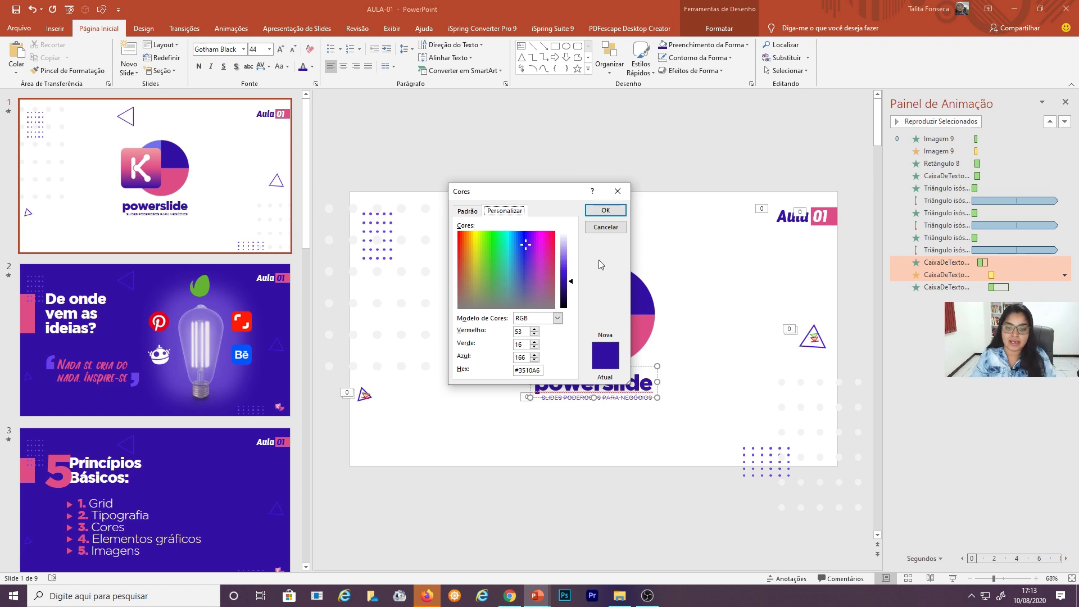
left_click(608, 228)
Switch back to Coolors in the browser and set the palette's third colour to RGB 53, 16, 166.
left_click(509, 596)
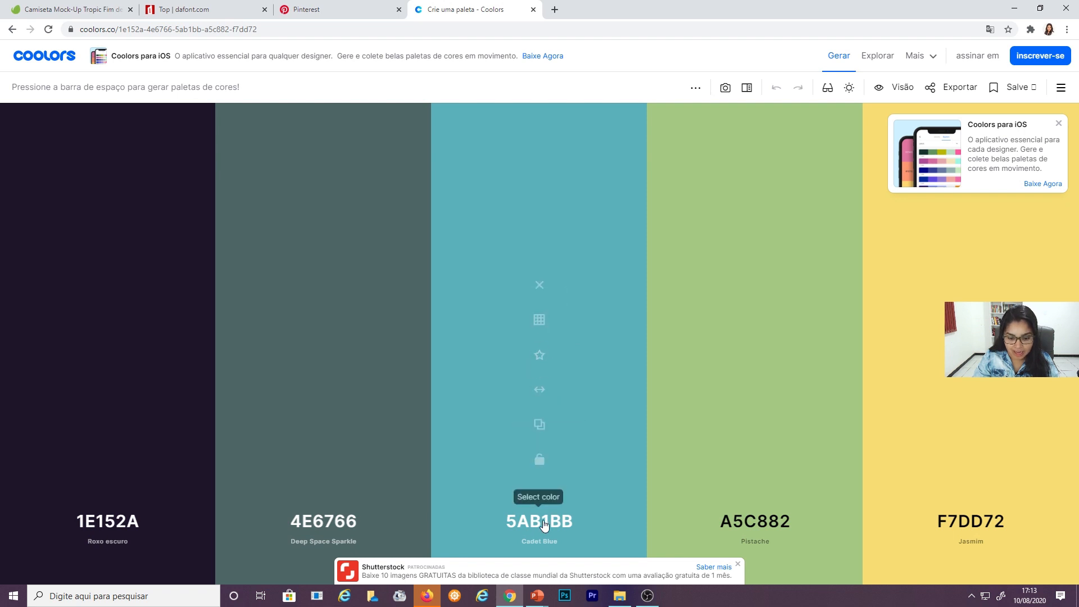
left_click(543, 523)
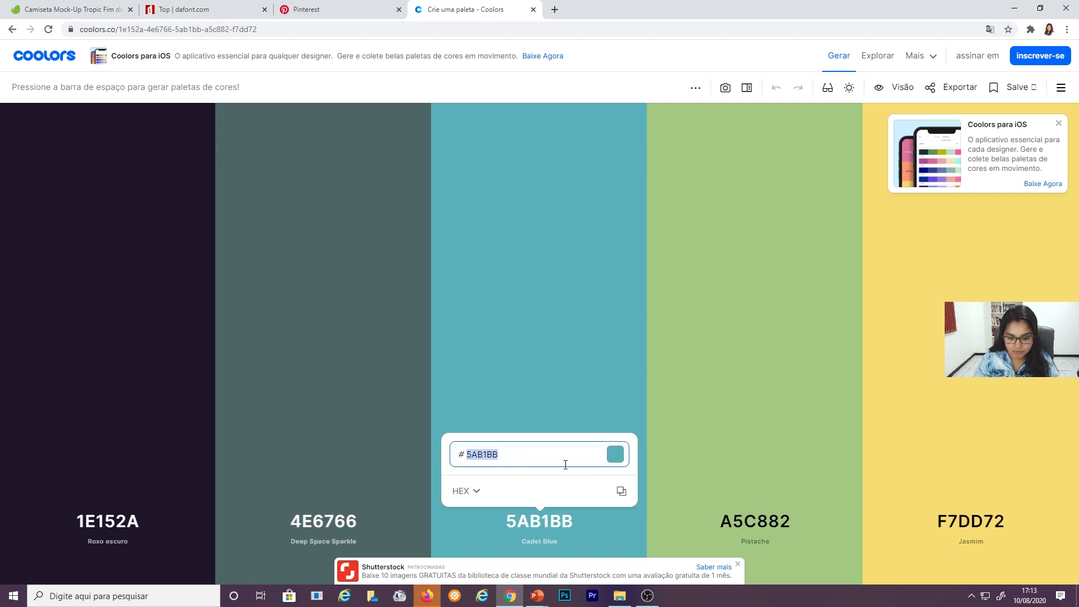
left_click(474, 491)
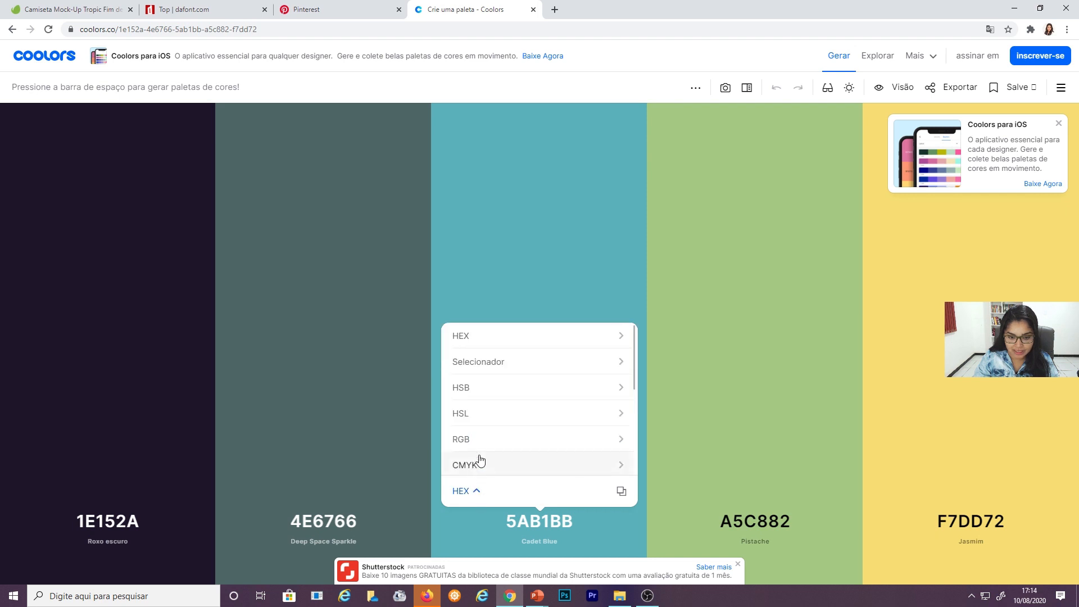
left_click(470, 439)
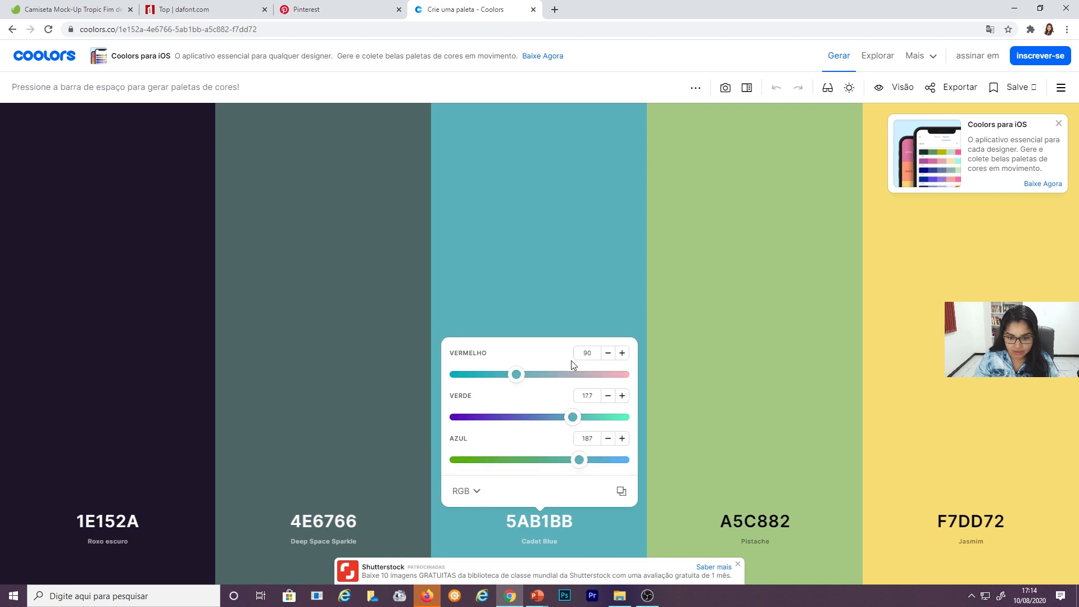
double_click(586, 352)
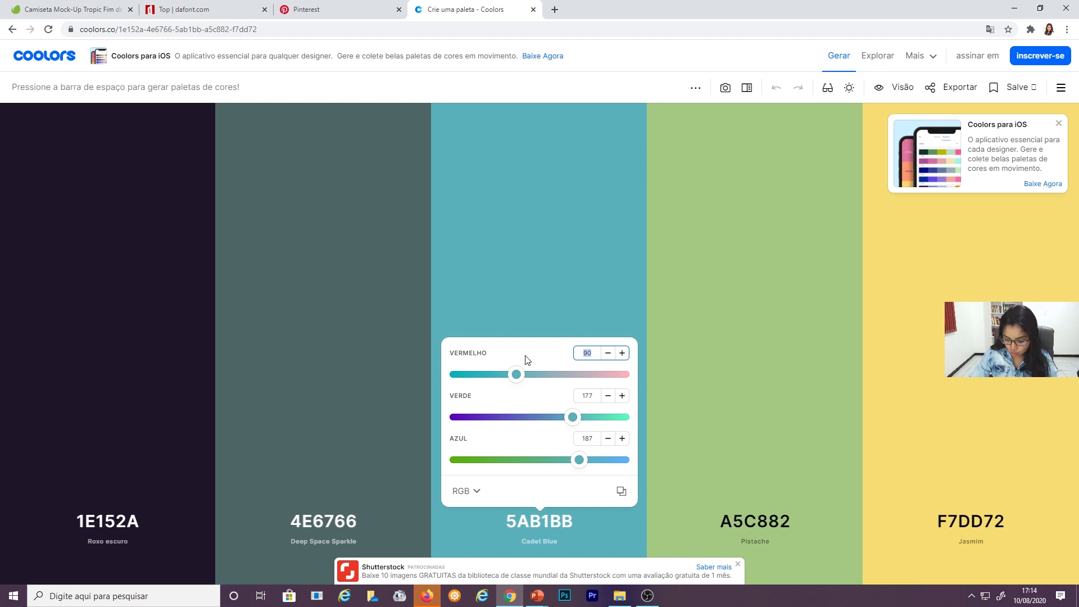
key("Tab")
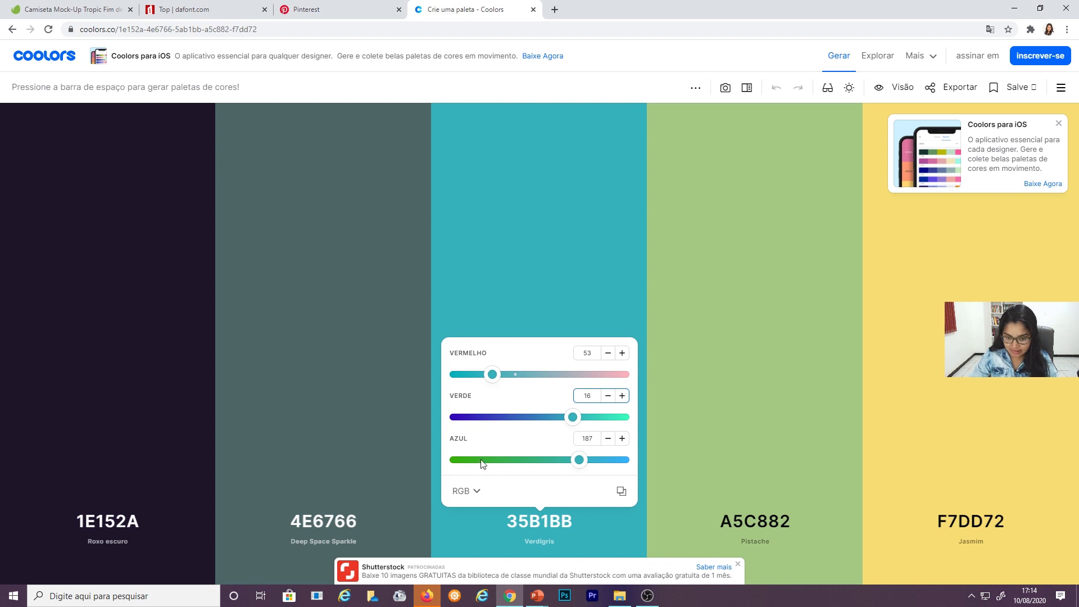
key("Tab")
type("1")
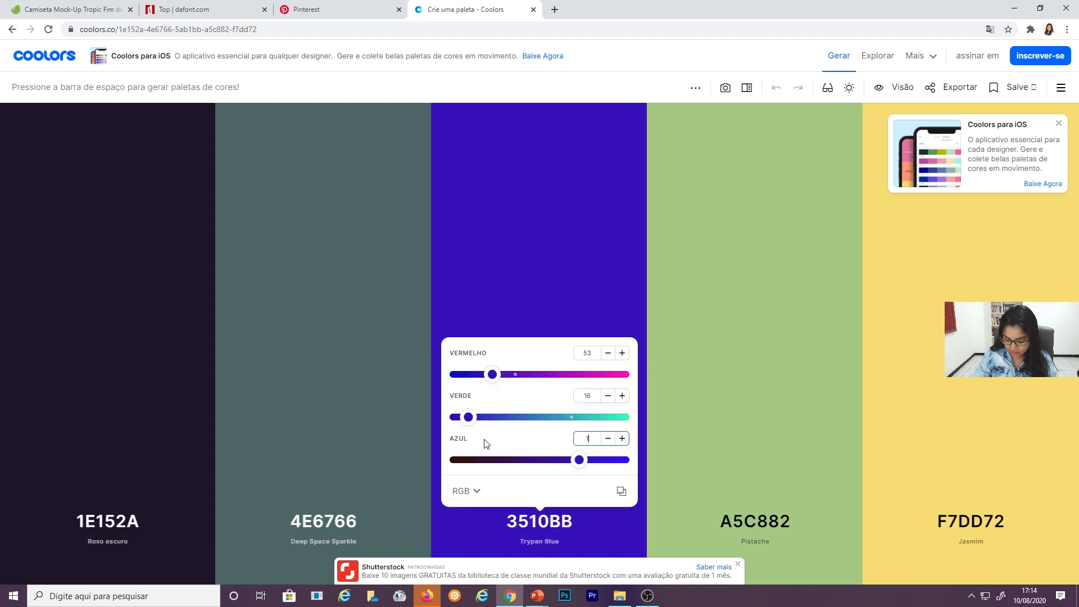
type("66")
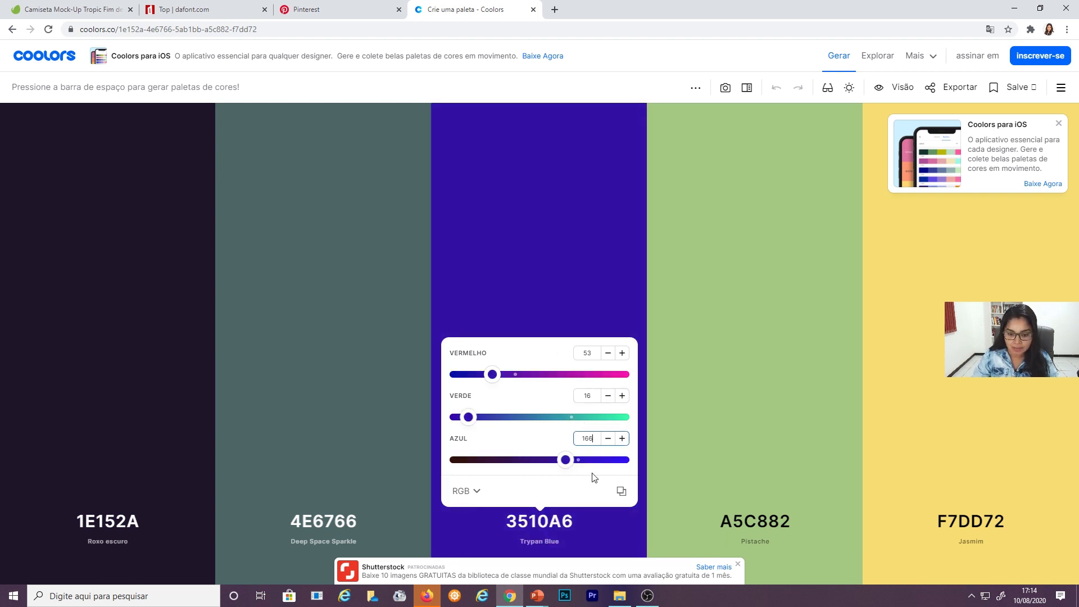
left_click(564, 299)
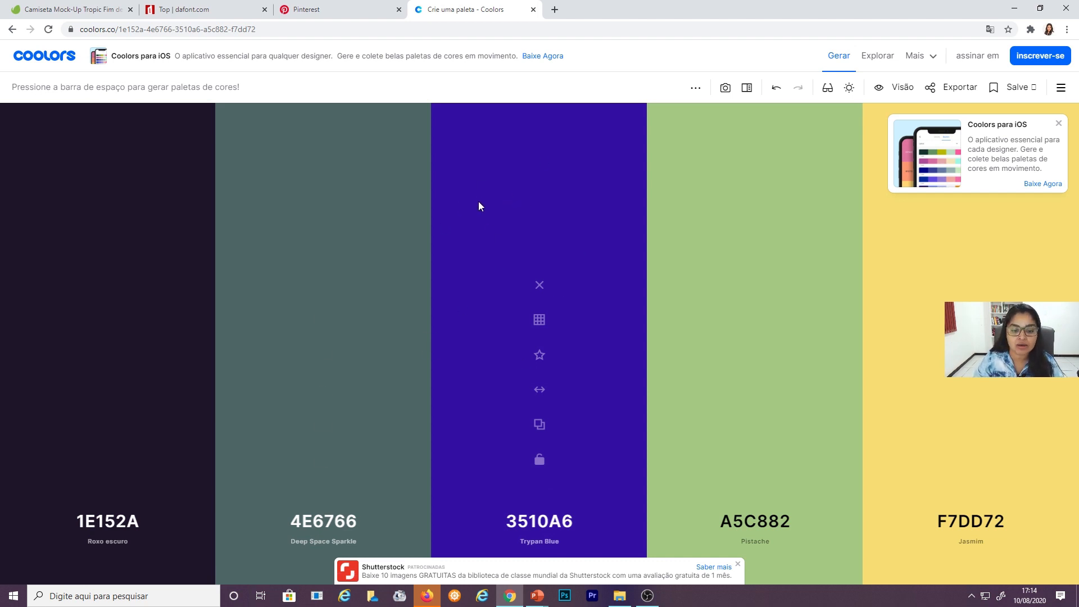
Lock the 3510A6 colour in the palette's first position and remove the F7DD72 and A5C882 colours.
left_click(539, 462)
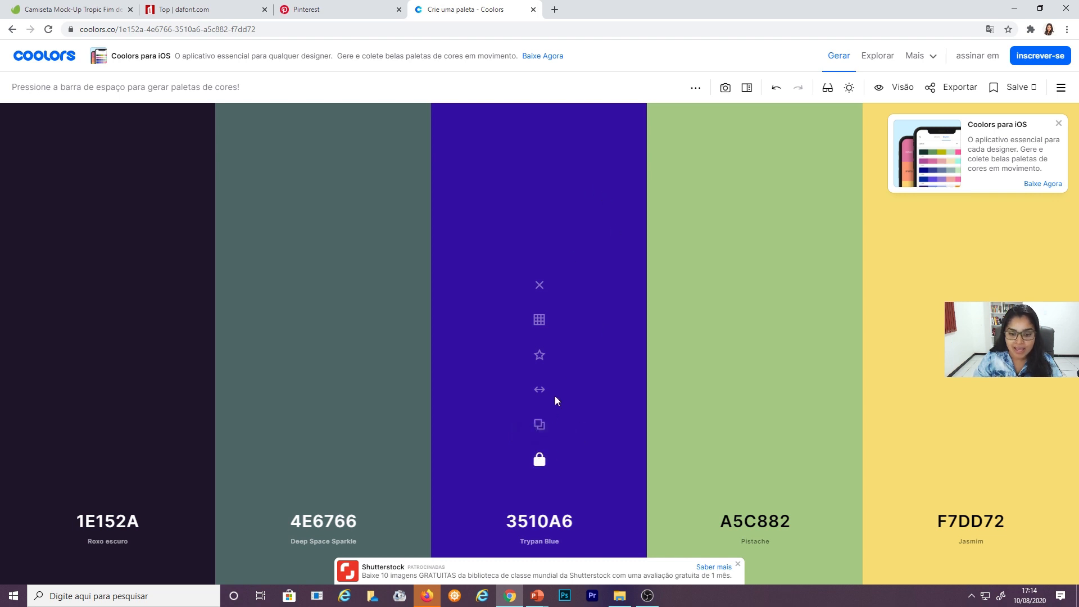
left_click_drag(539, 389, 143, 376)
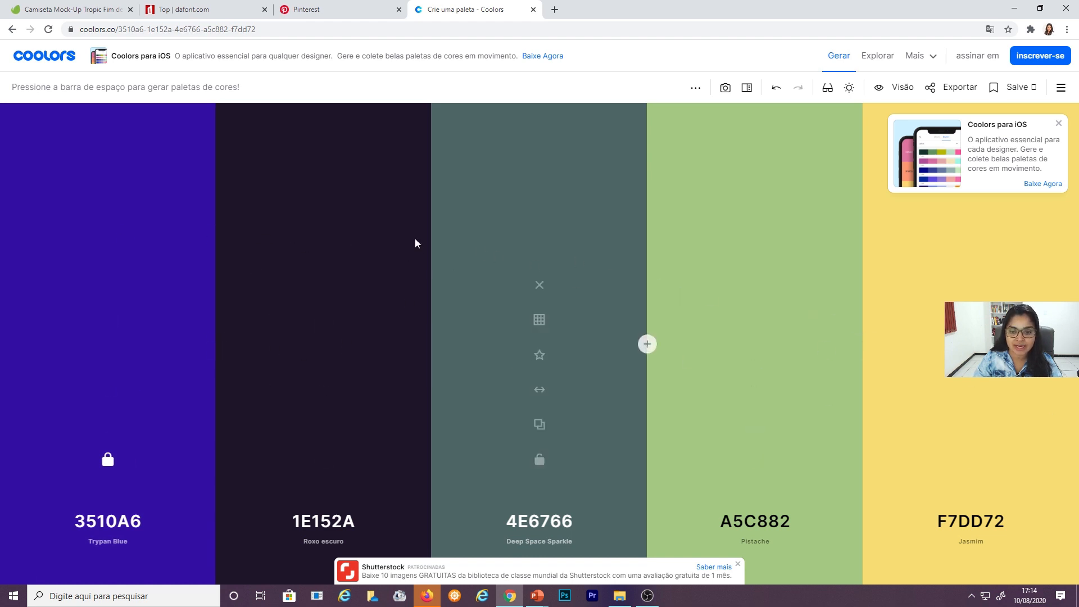
left_click(970, 285)
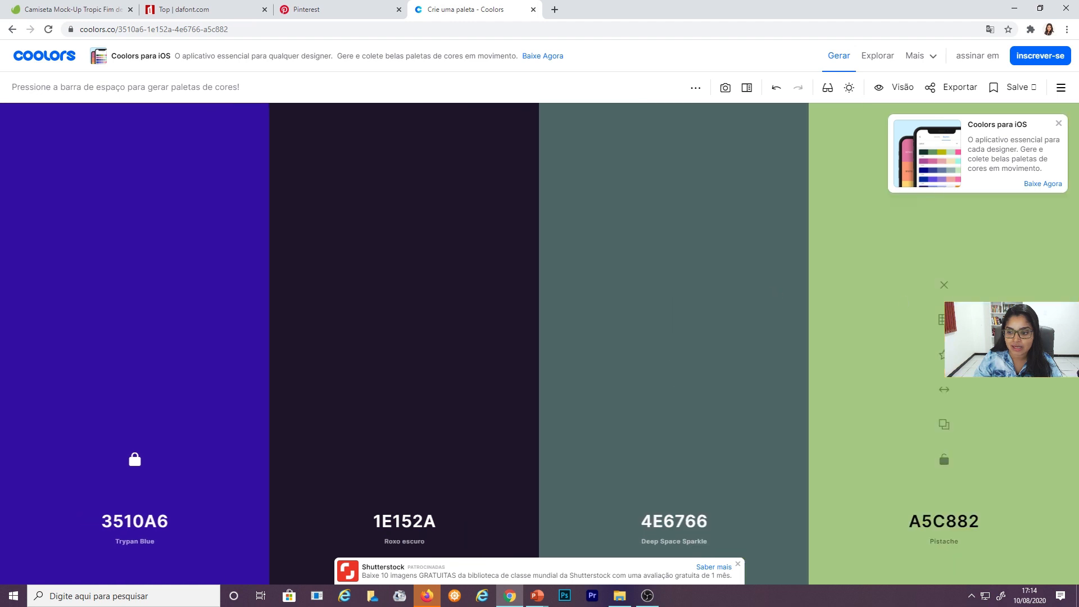
left_click(948, 287)
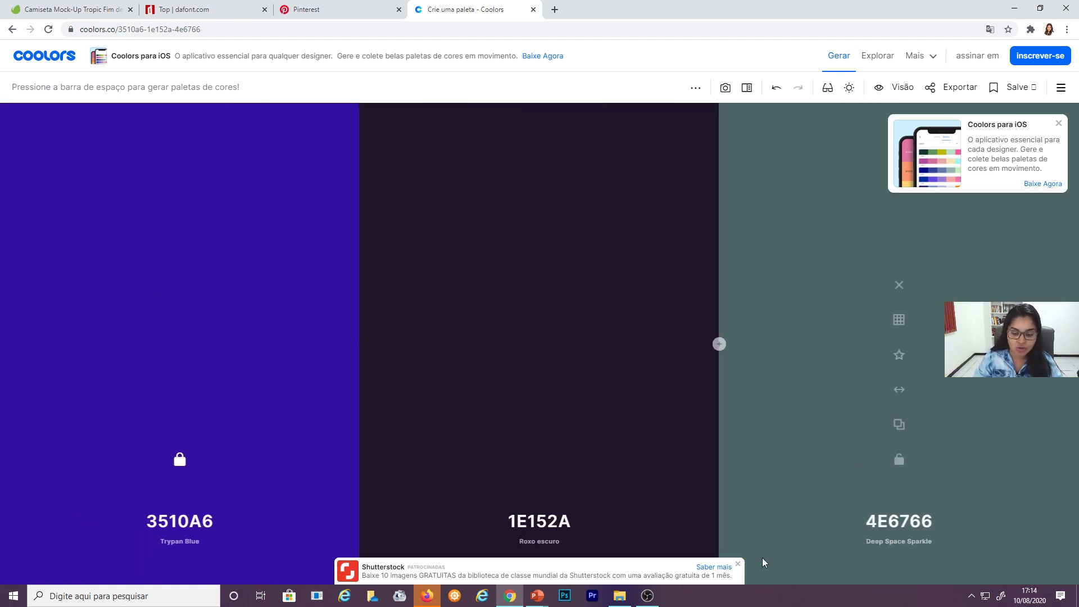
left_click(737, 564)
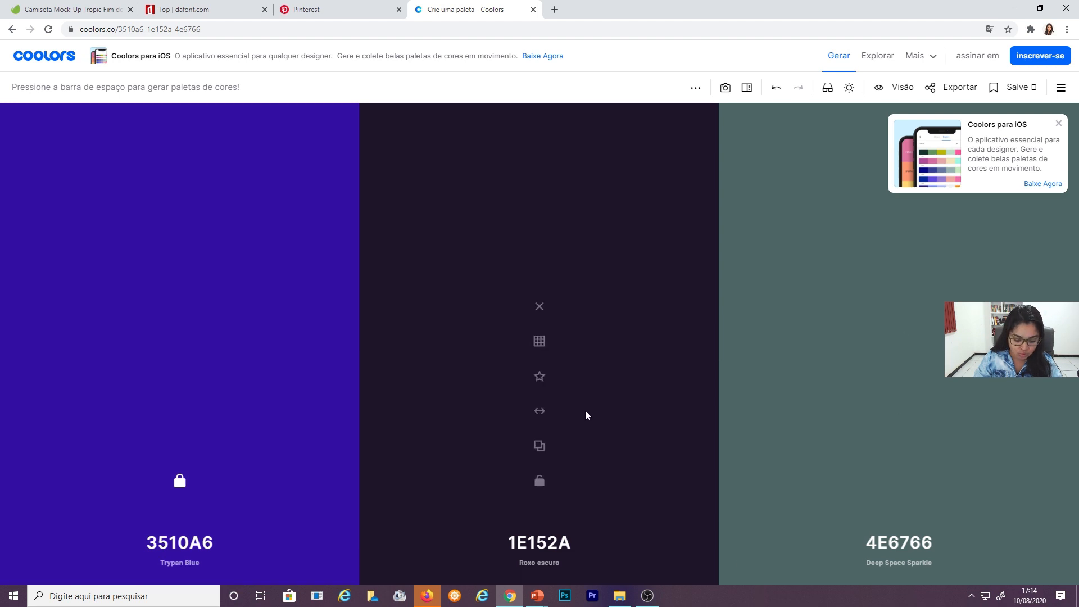
Generate new colour combinations around the locked 3510A6, stopping at 00BFB2 and 028090.
key("space")
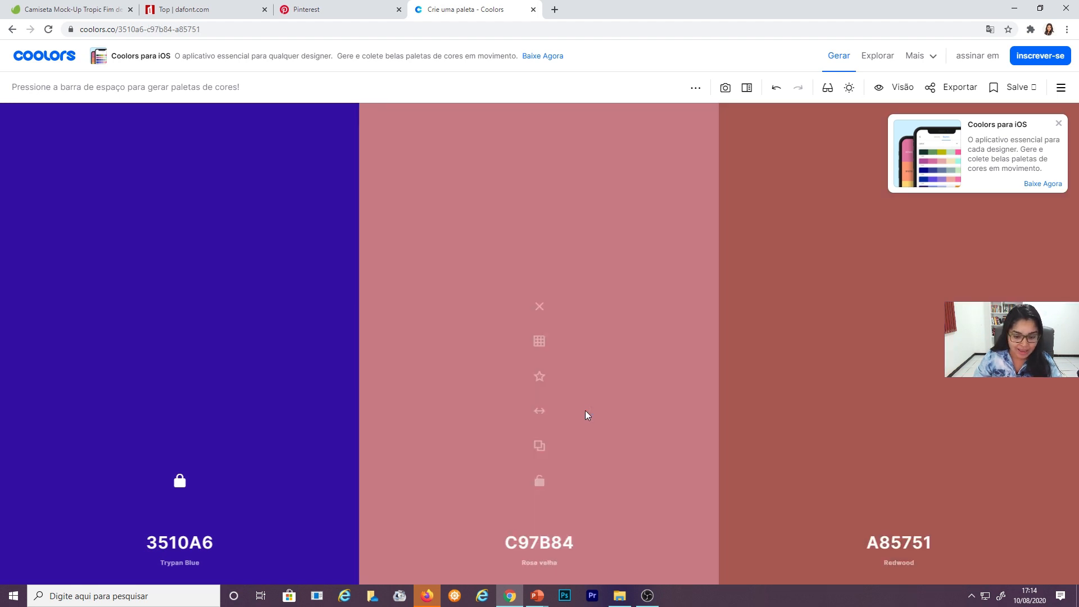
key("space")
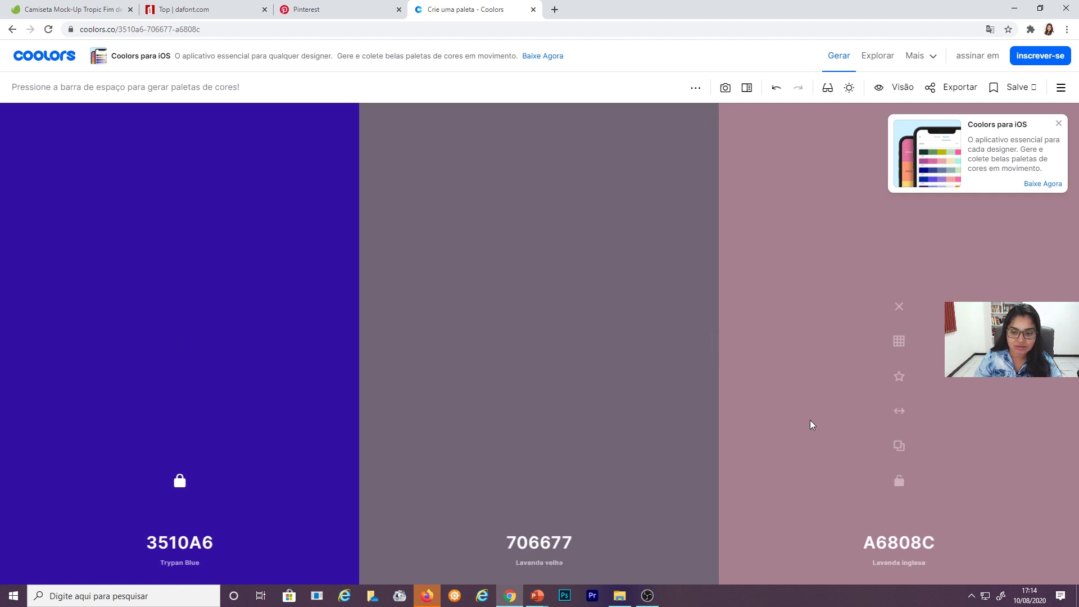
key("space")
key("space")
key("space")
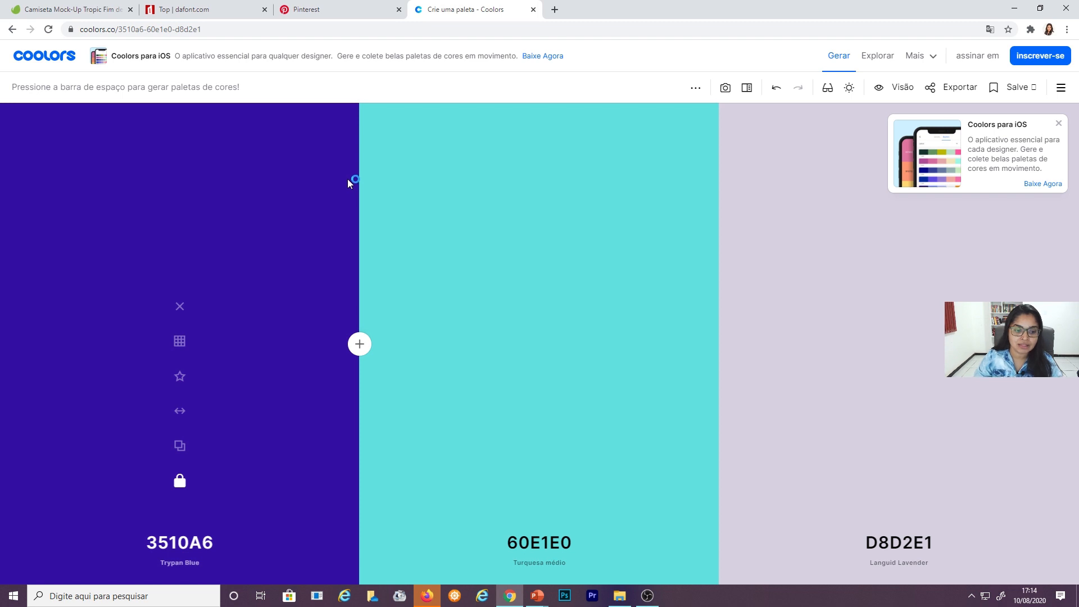
key("space")
key("space")
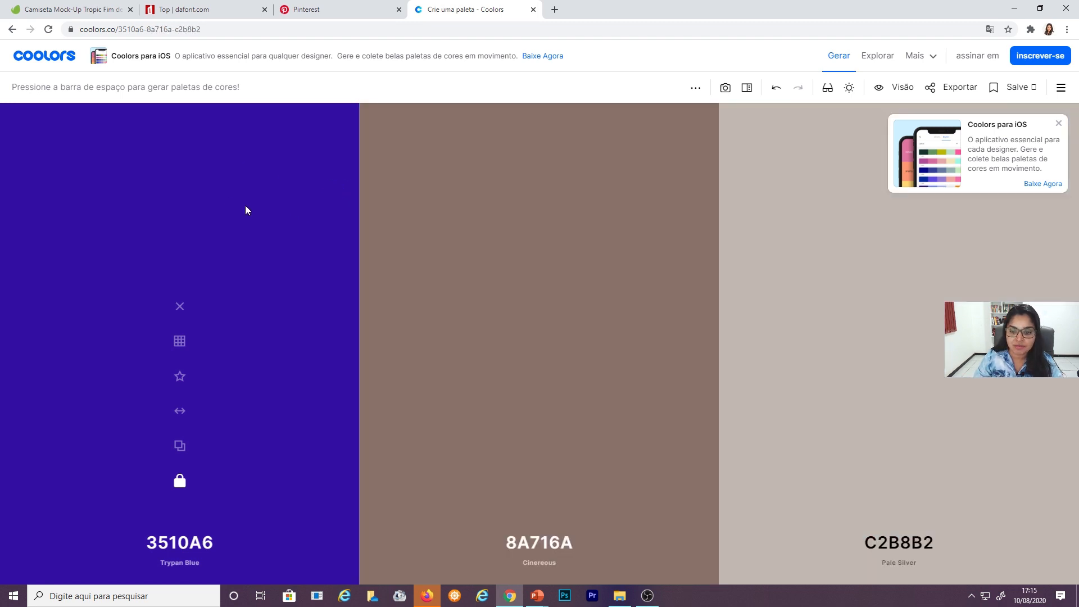
key("space")
key("space")
key("space")
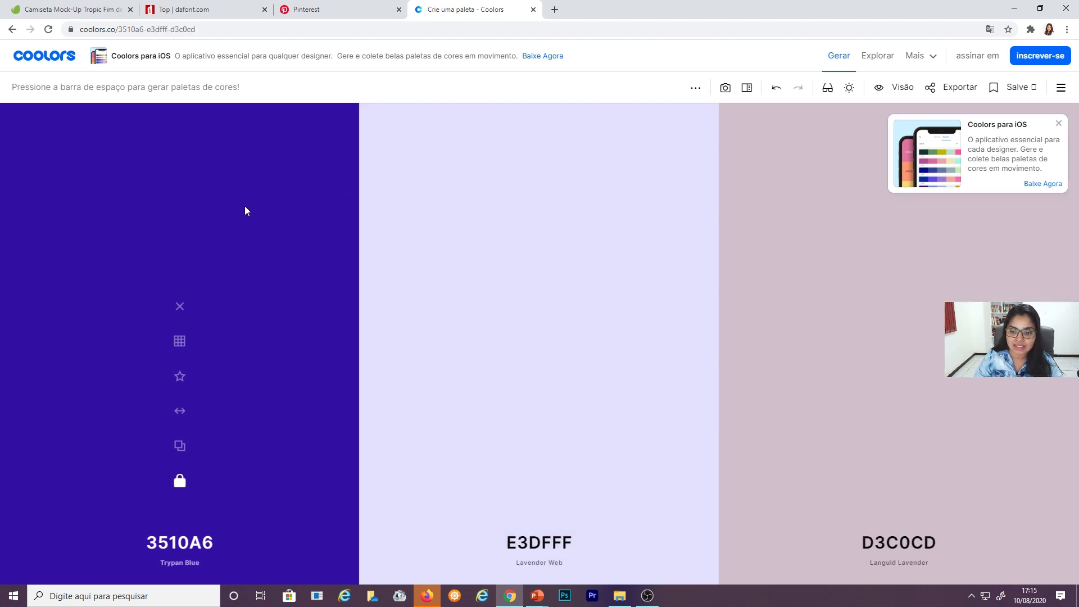
key("space")
key("space")
key("space")
key("space")
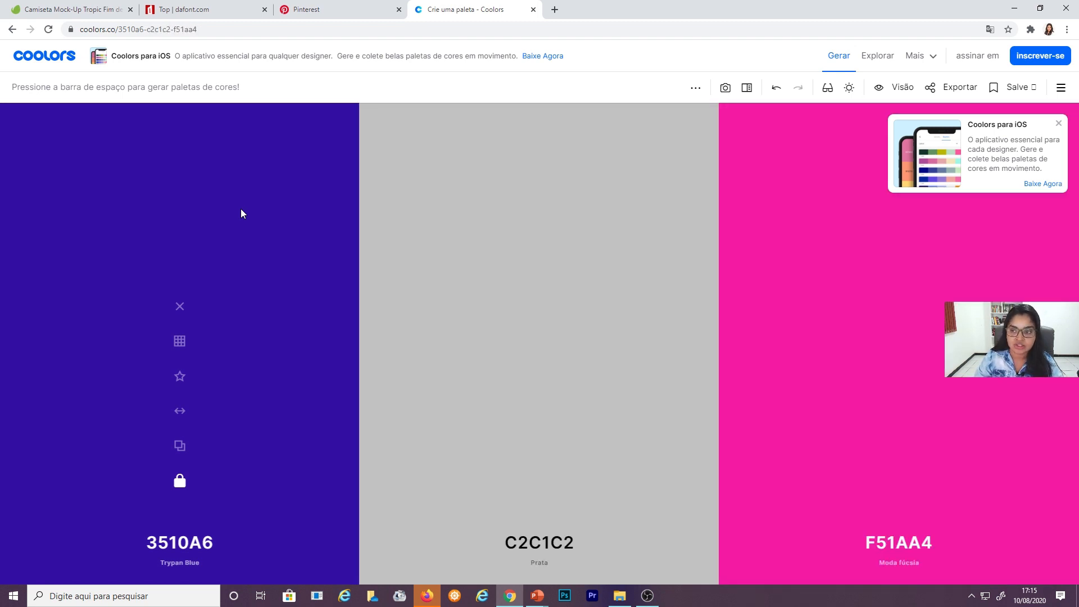
left_click(1058, 118)
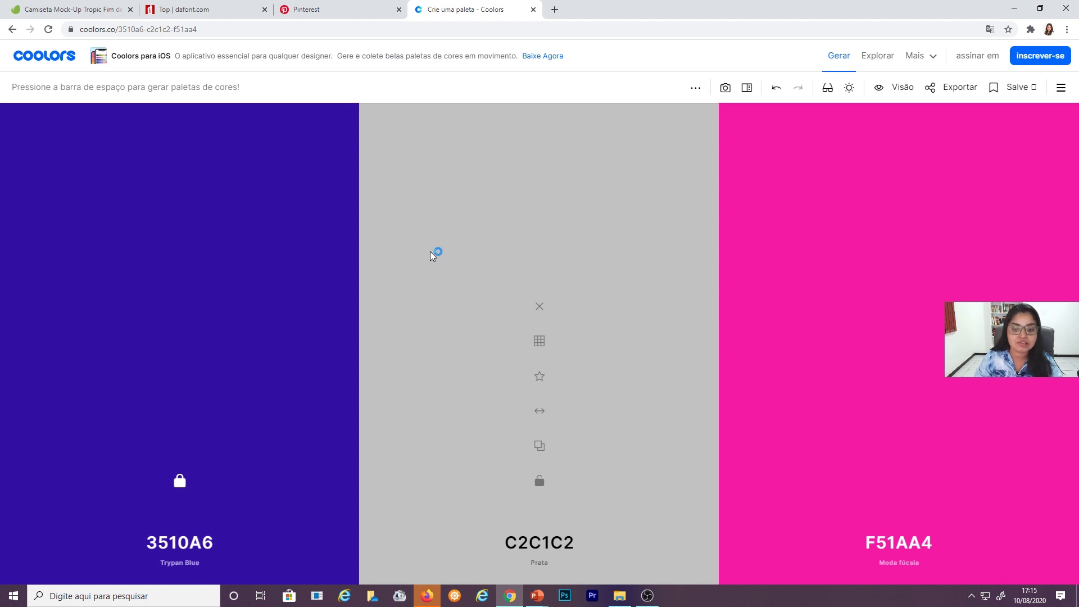
key("space")
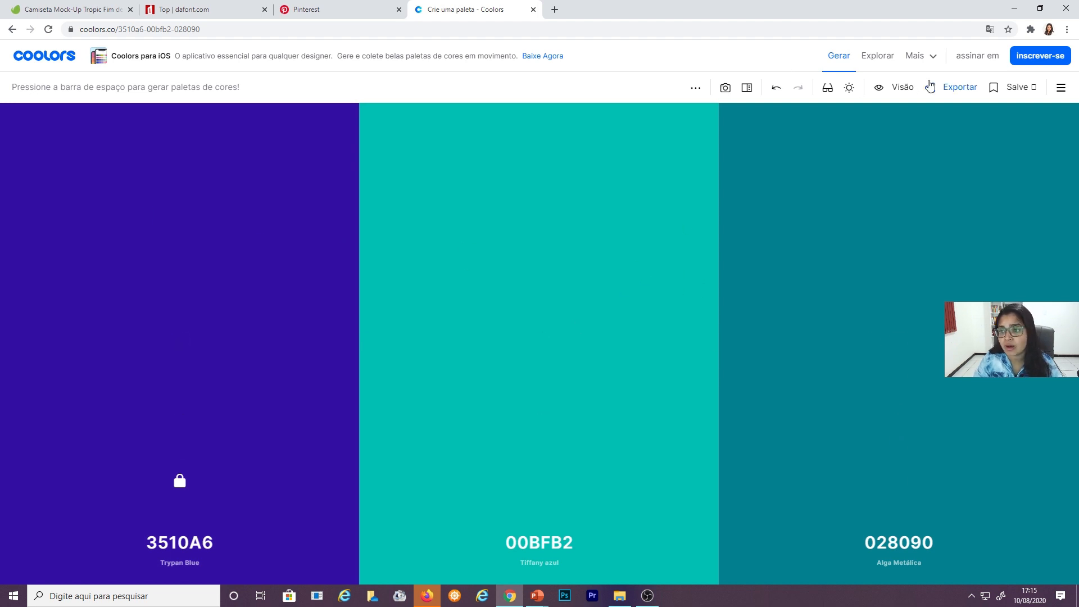
Export the palette as an image titled "paleta curso powerslide" with the colour space set to HEX.
left_click(957, 90)
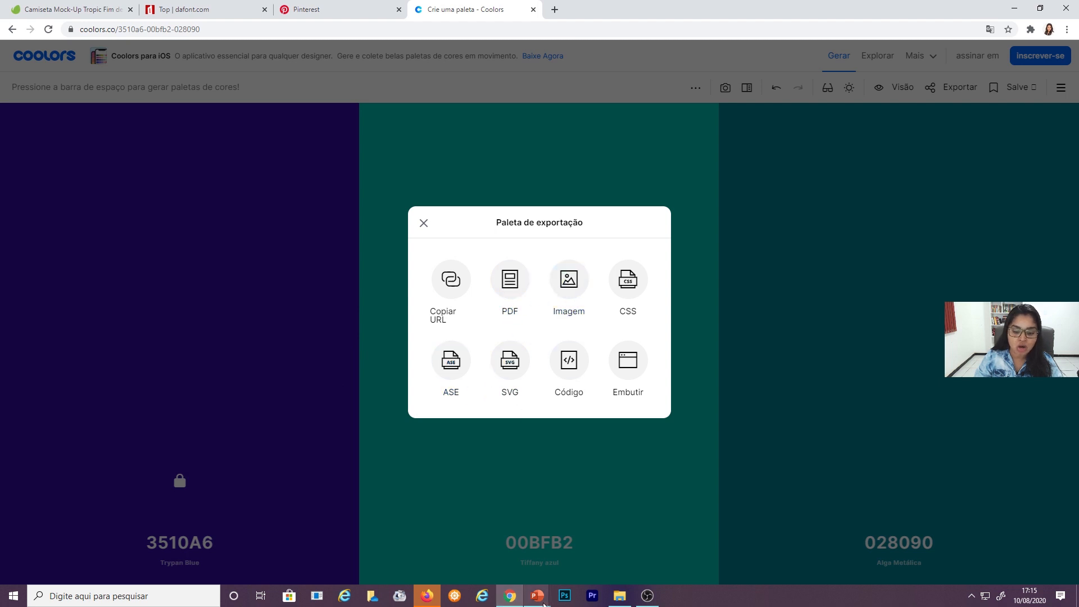
left_click(575, 284)
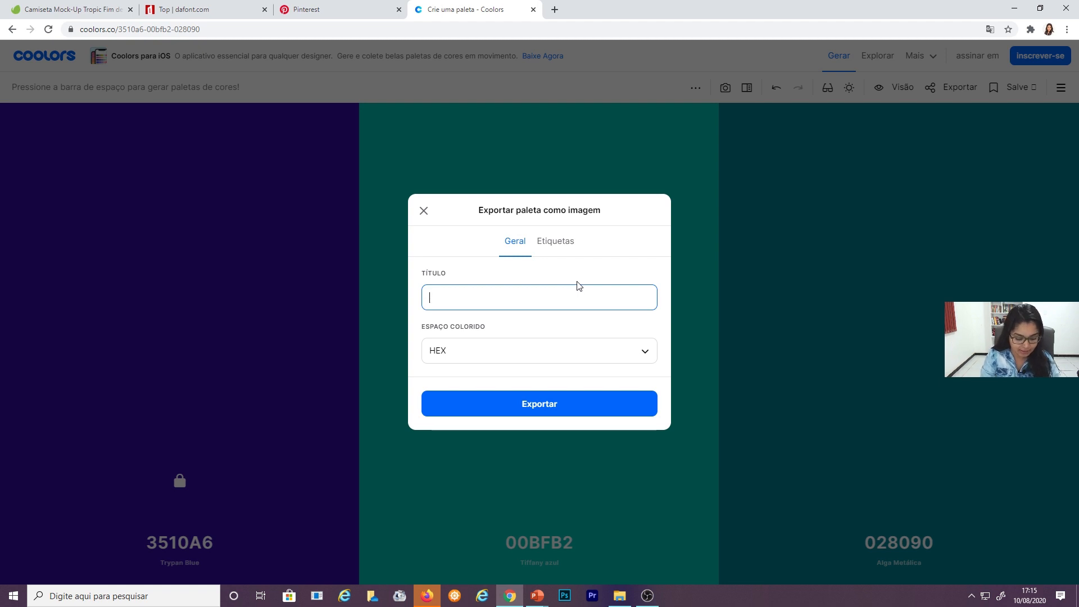
type("paleta curso powerslide")
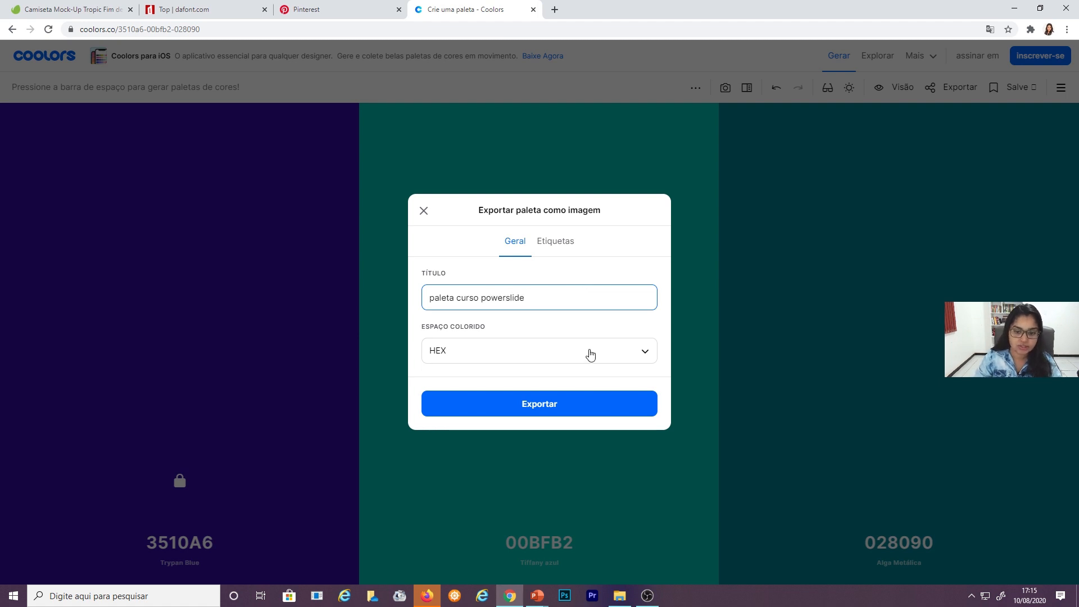
left_click(591, 355)
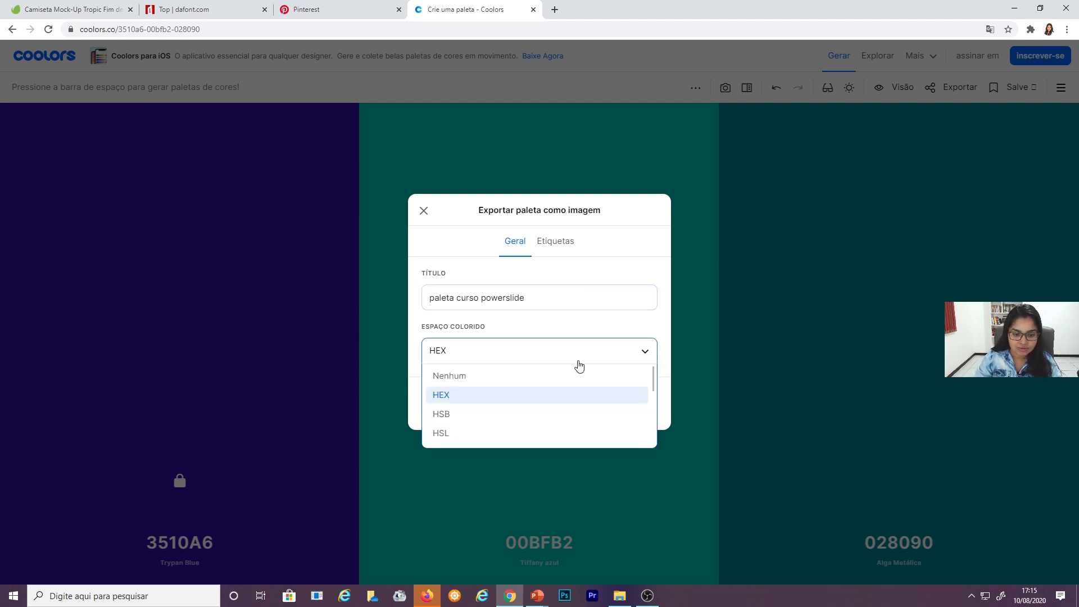
left_click(444, 396)
left_click(538, 414)
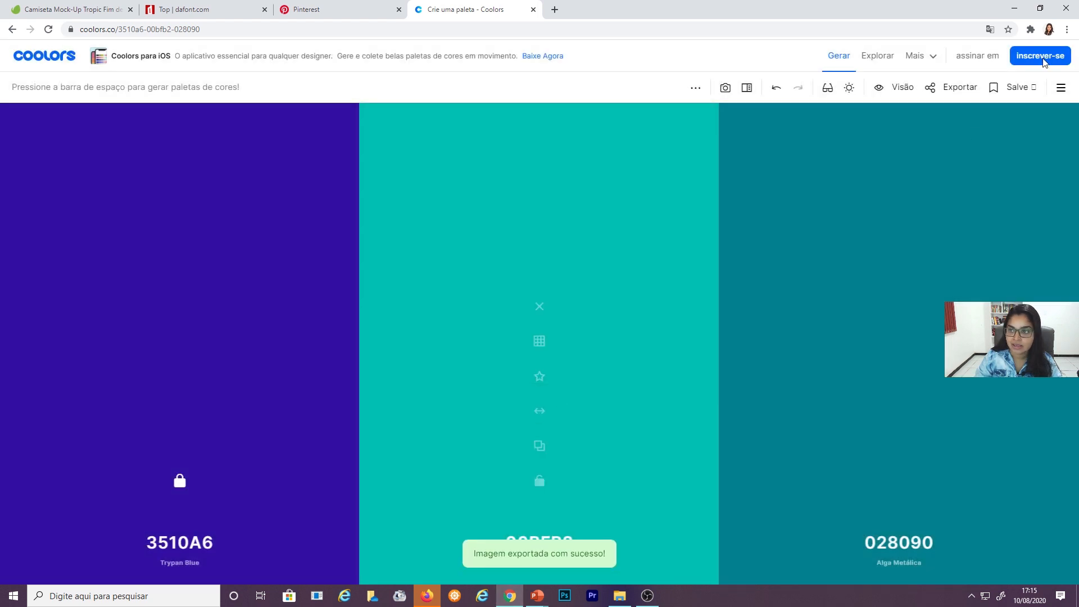
View the exported palette image, close the viewer, and show paleta curso powerslide.png in its folder from the browser's downloads list.
left_click(1067, 30)
left_click(1006, 58)
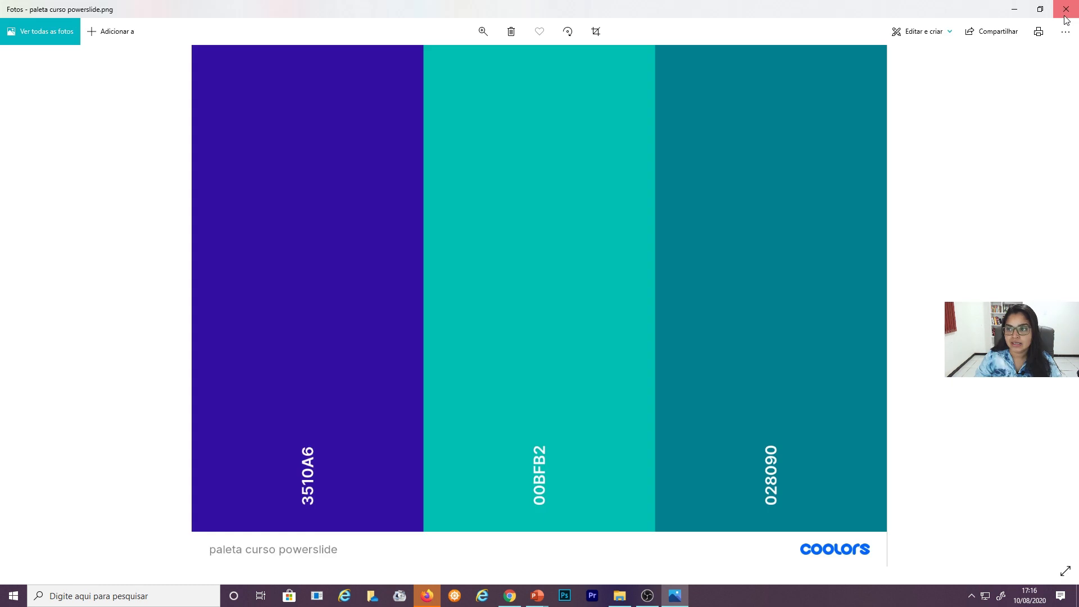
left_click(1066, 9)
left_click(1067, 29)
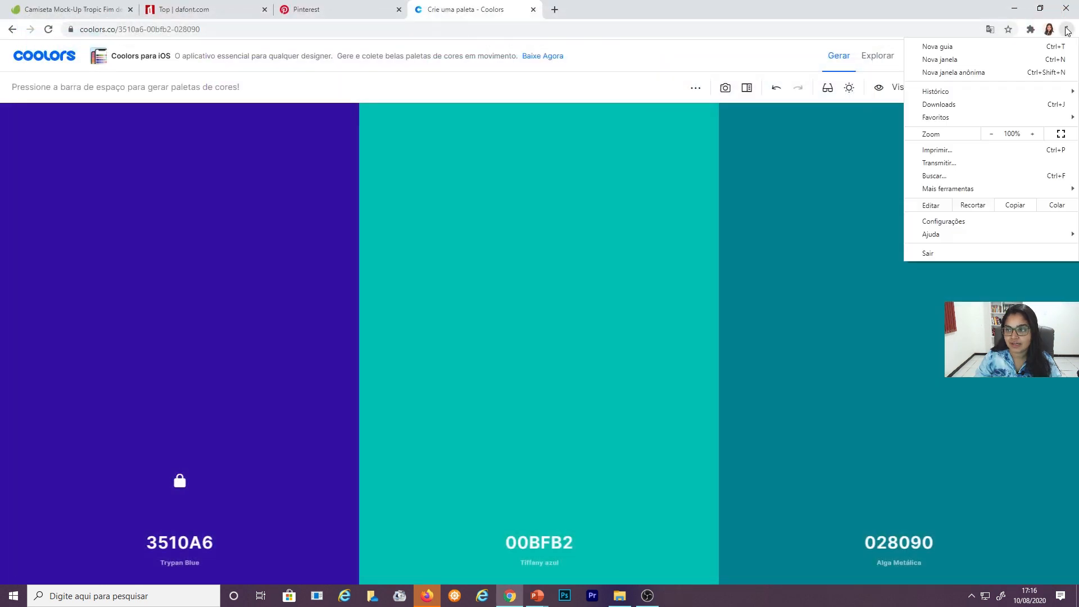
left_click(938, 104)
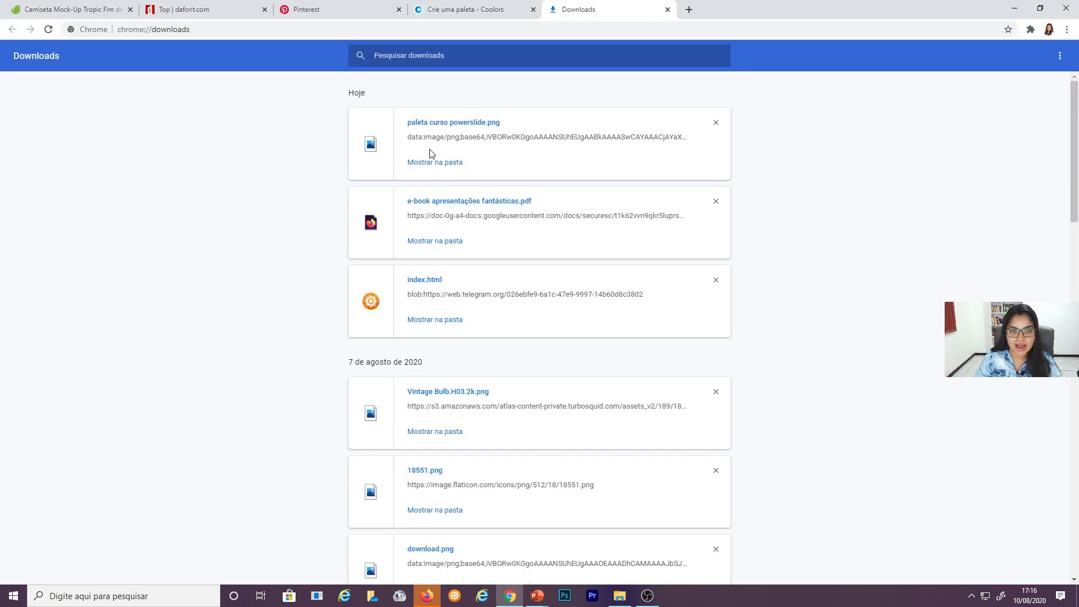
left_click(434, 168)
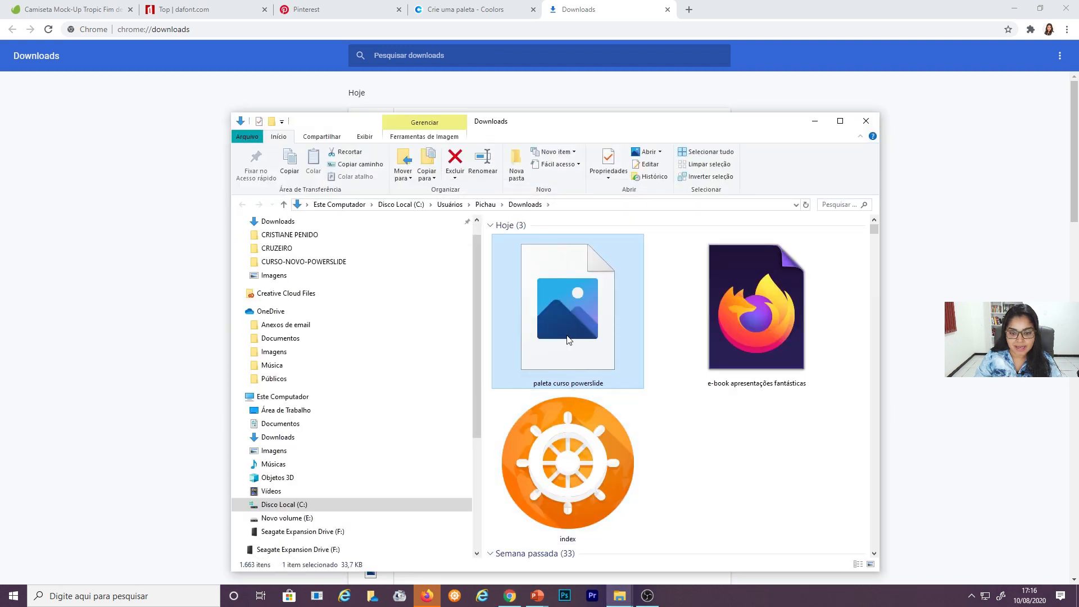
Insert the exported palette image into slide 1 in PowerPoint, shrink it to about 5.06 × 6.75 cm, and place it above the slide.
left_click_drag(573, 332, 607, 230)
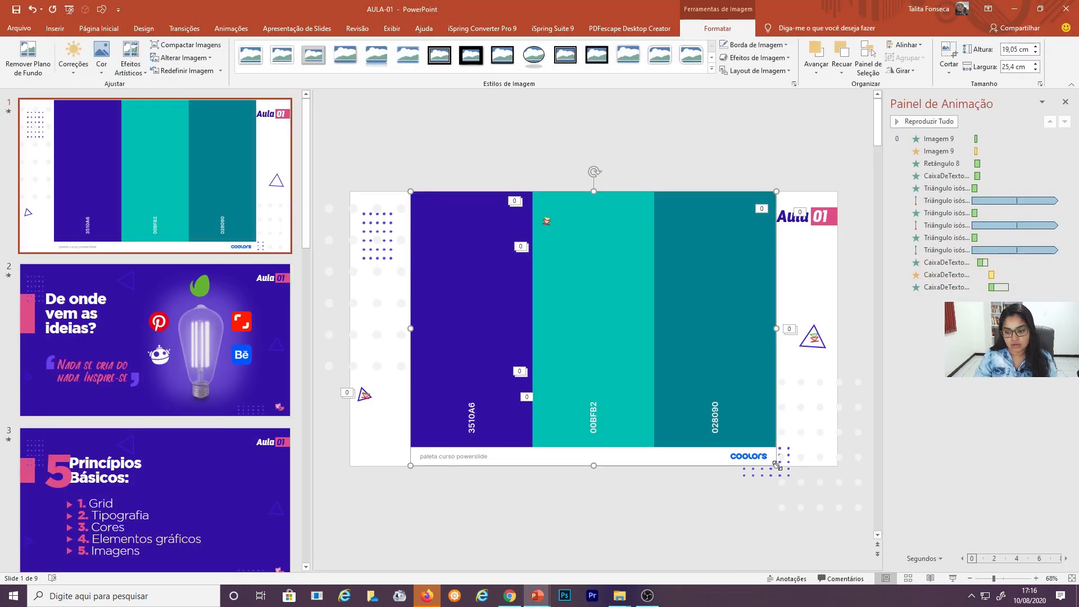
left_click_drag(775, 465, 438, 163)
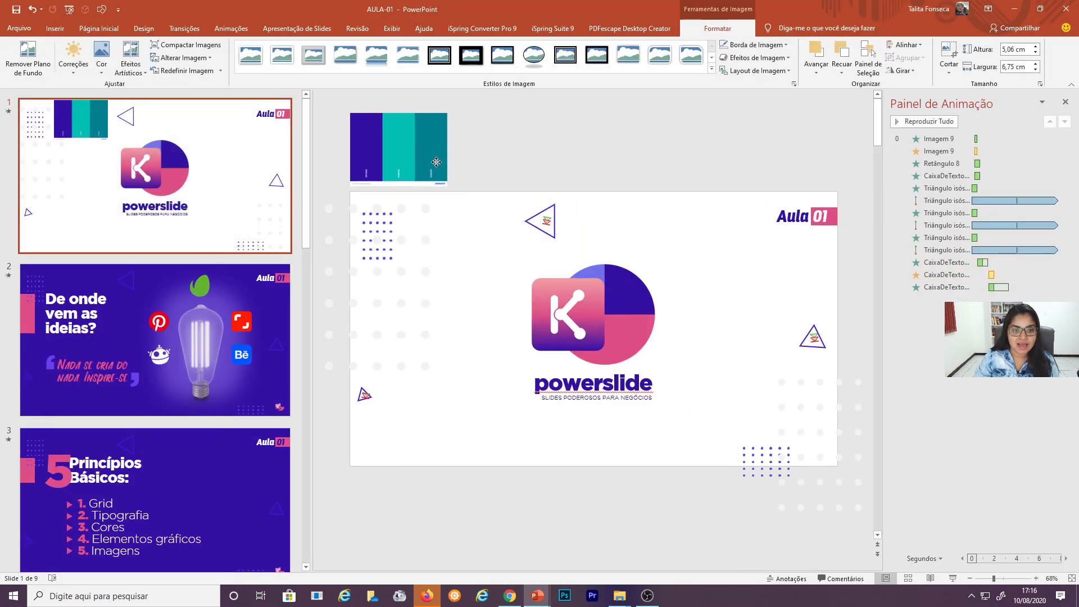
left_click(510, 163)
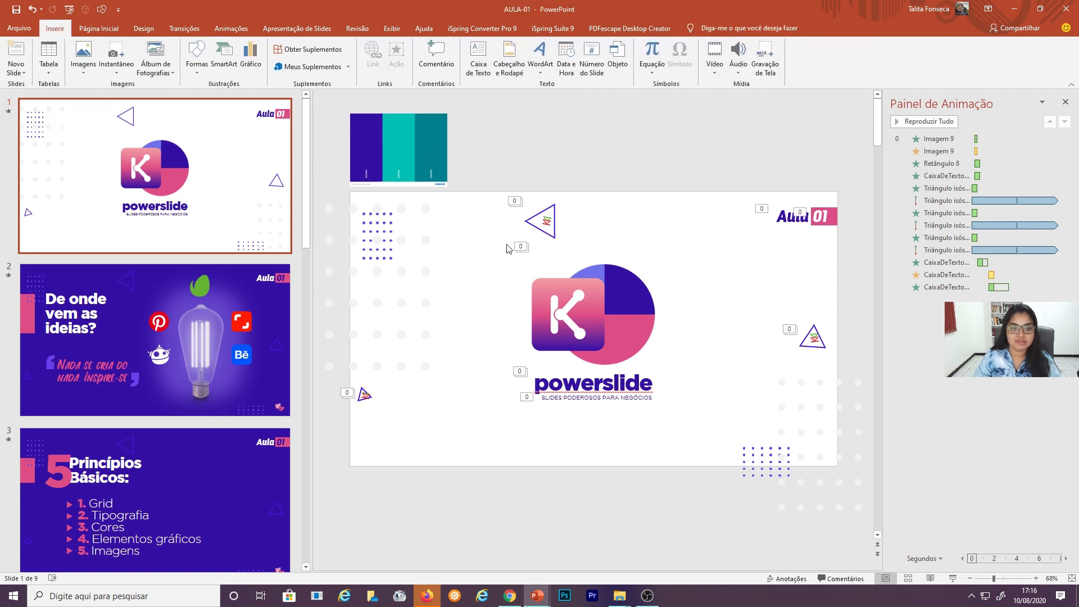
Delete the palette image placed above slide 1.
left_click(386, 157)
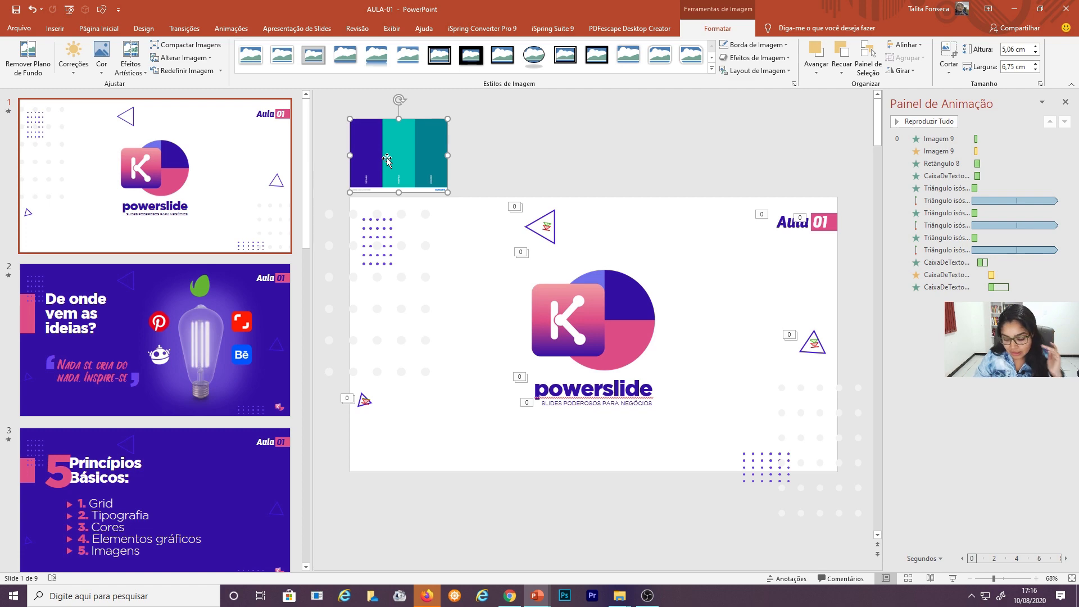
key("Delete")
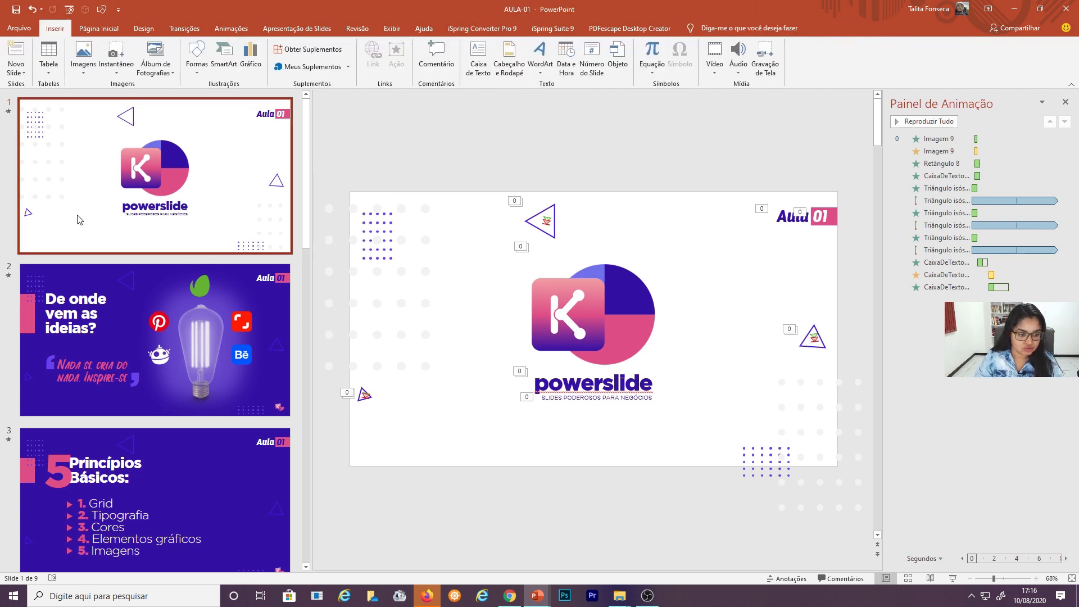
Start the slide show from slide 6, "Cores".
scroll(110, 216, "down", 5)
scroll(176, 227, "down", 3)
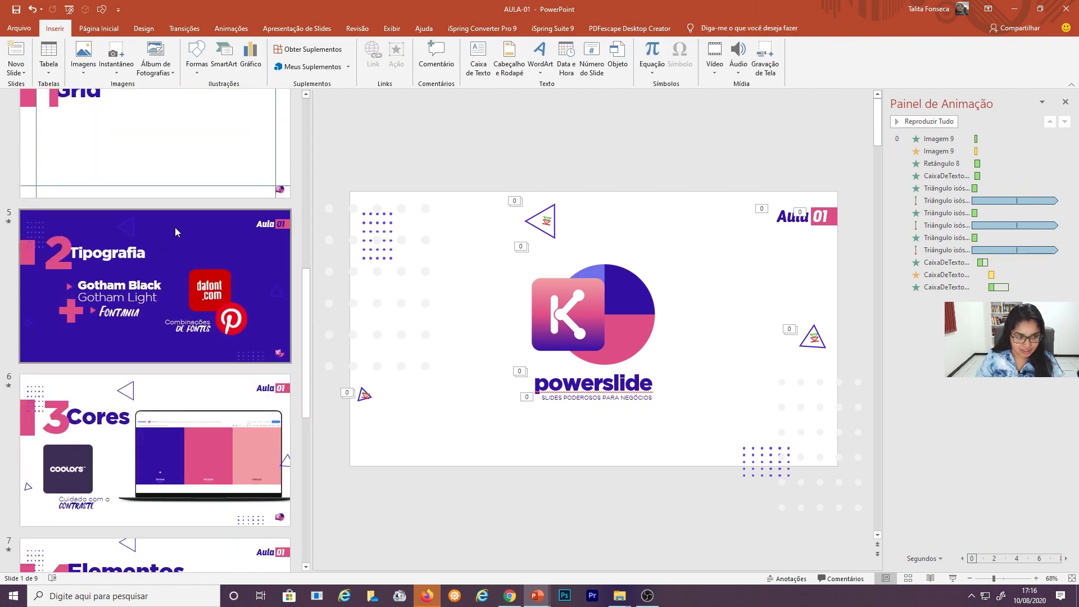
left_click(172, 236)
scroll(172, 242, "down", 3)
left_click(160, 289)
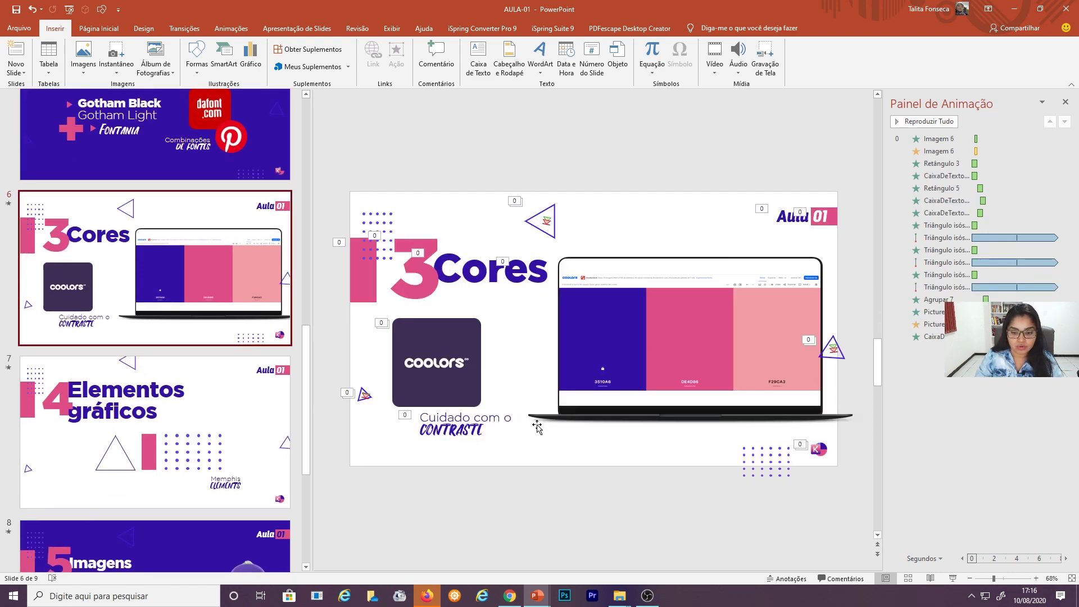
left_click(952, 579)
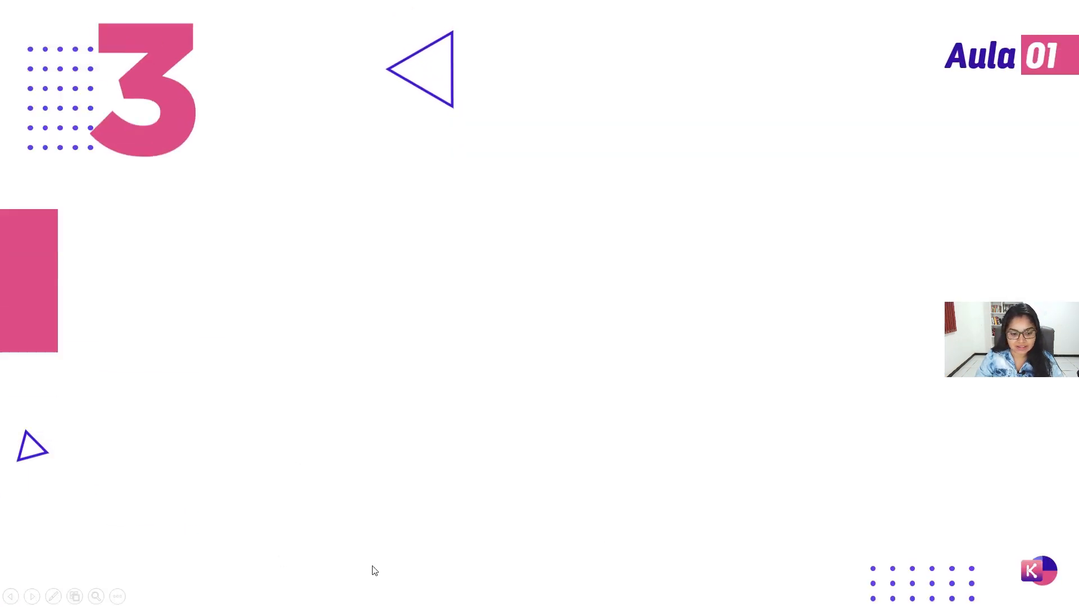